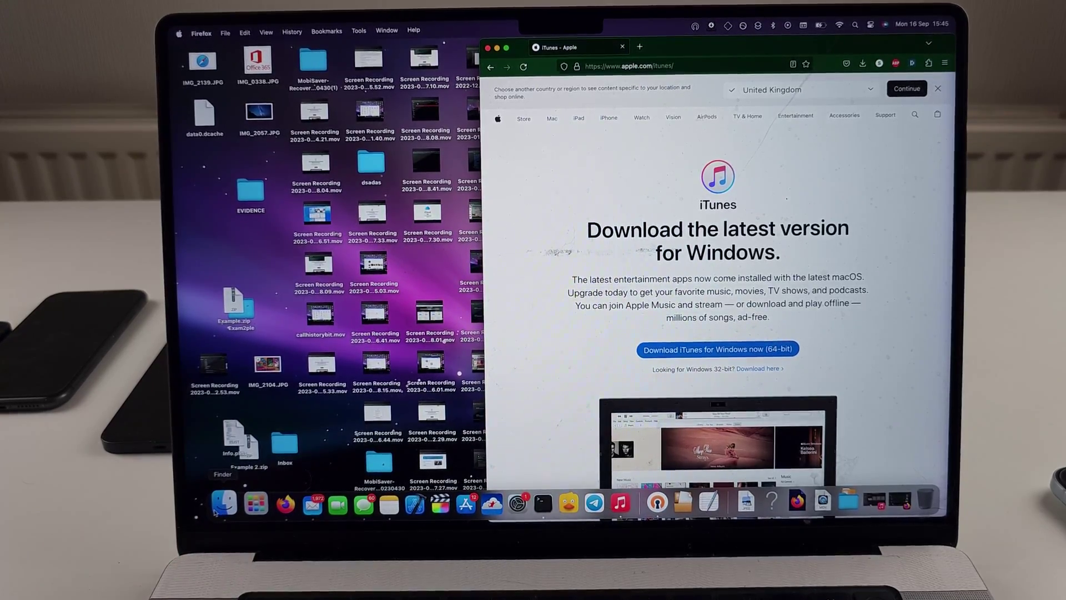
# Bring up a Finder window and allow the plugged-in iPhone to connect as an accessory.
pyautogui.click(220, 504)
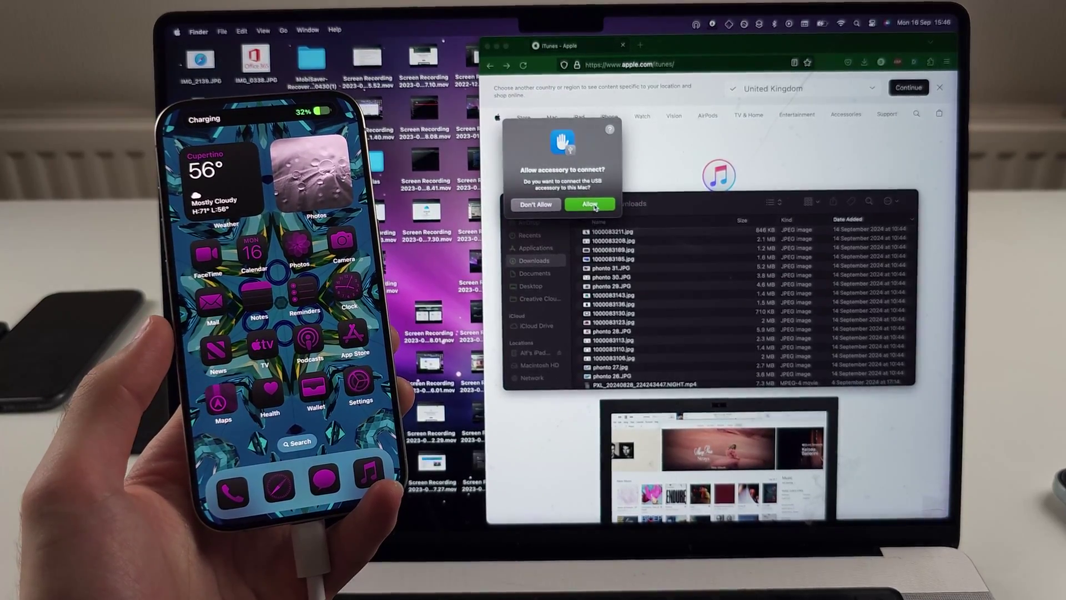
pyautogui.click(591, 204)
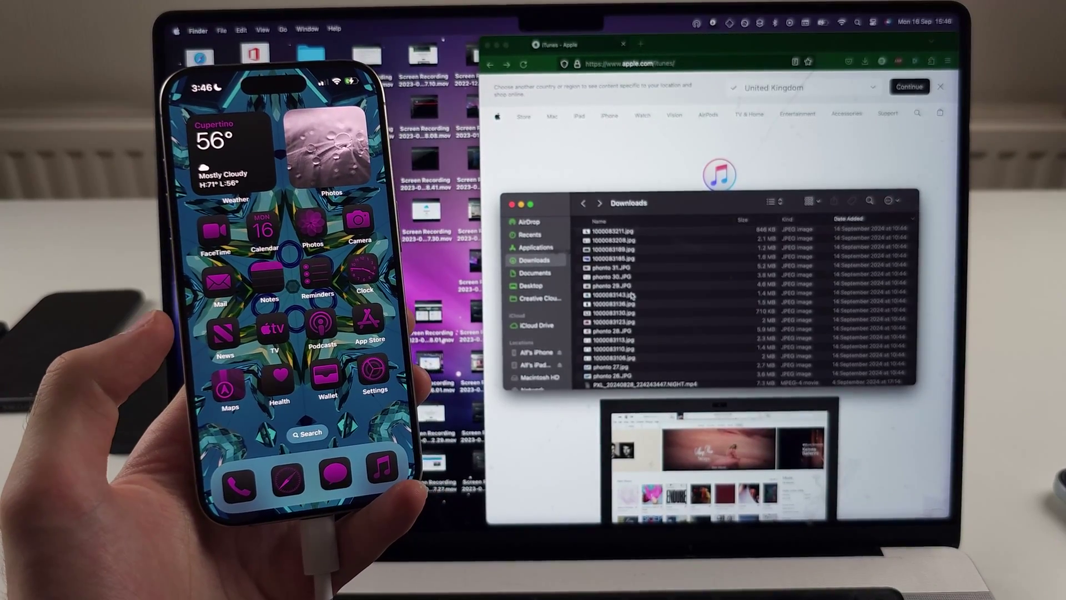
# Select the iPhone under Locations to show its General pane with Backups and Back Up Now.
pyautogui.click(537, 352)
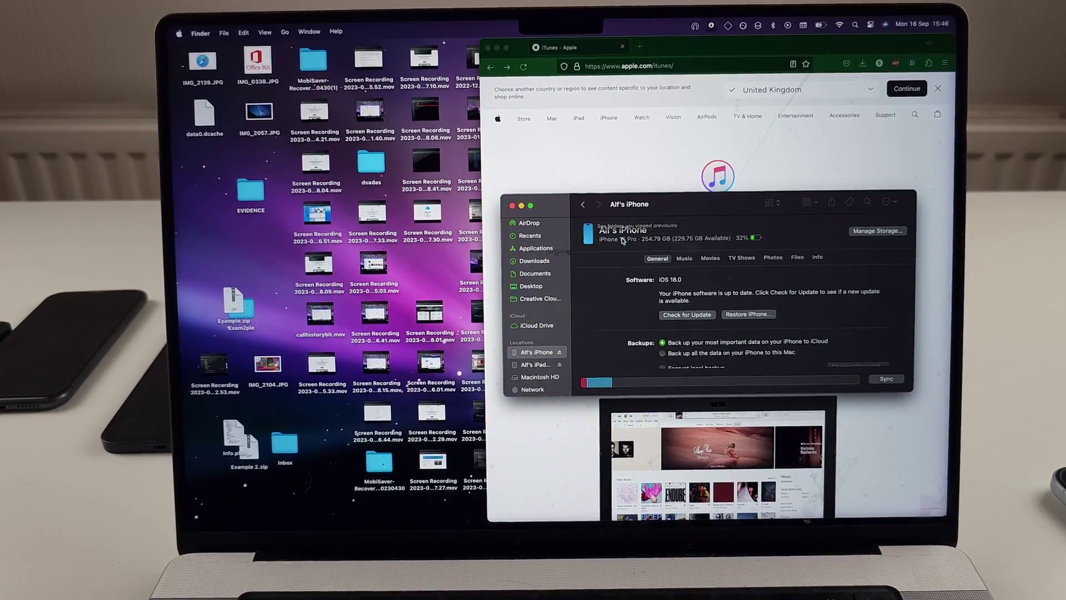
pyautogui.scroll(-3, 624, 310)
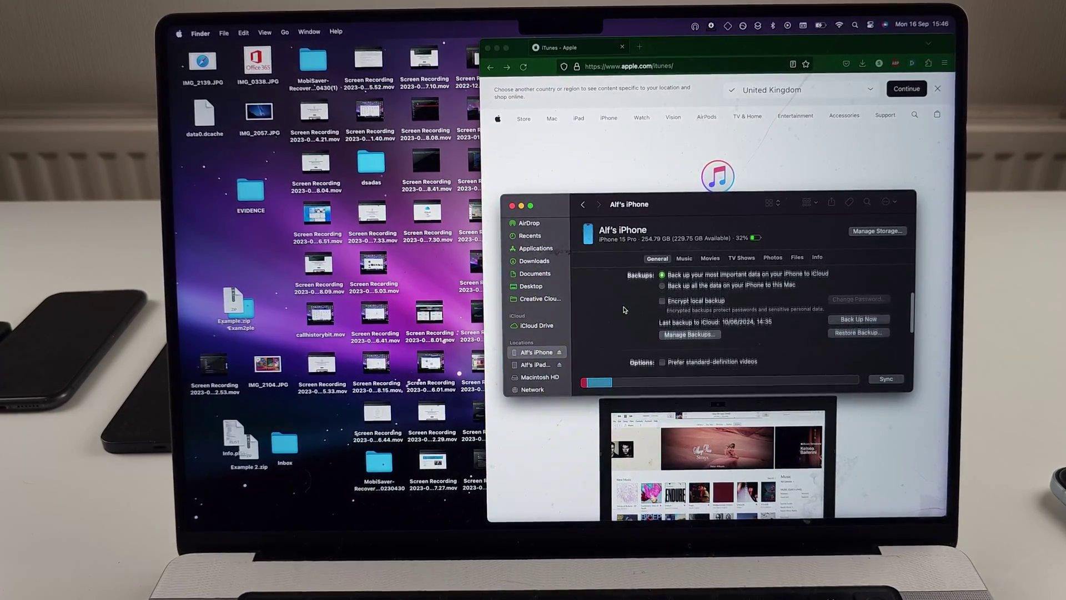